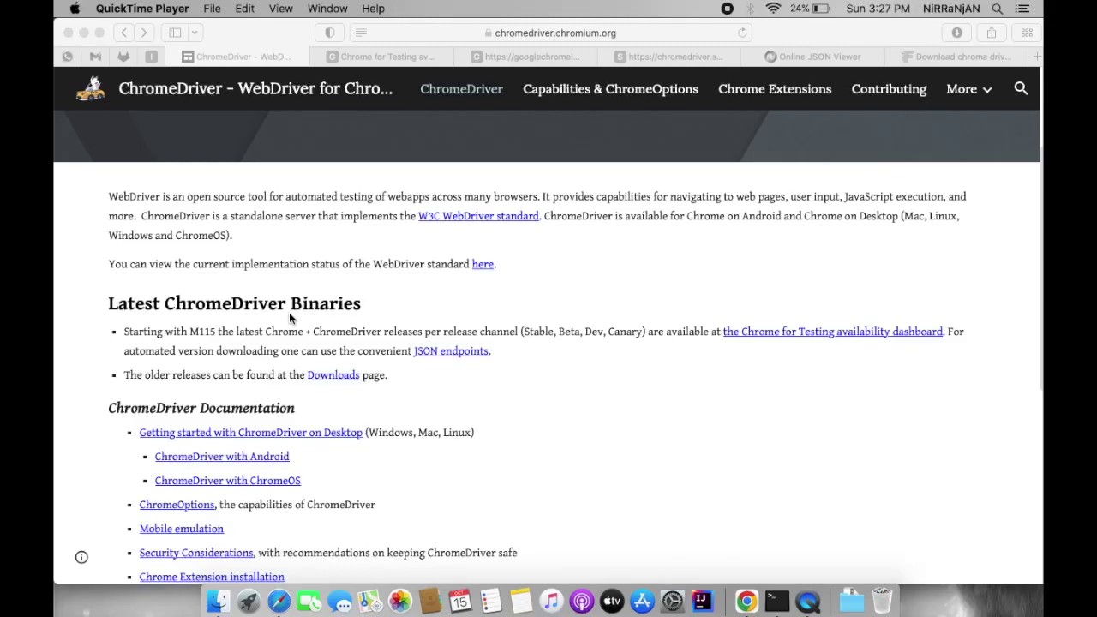
Open the ChromeDriver downloads page and scroll to the Current Releases list
{"action": "left_click", "coordinate": [289, 315]}
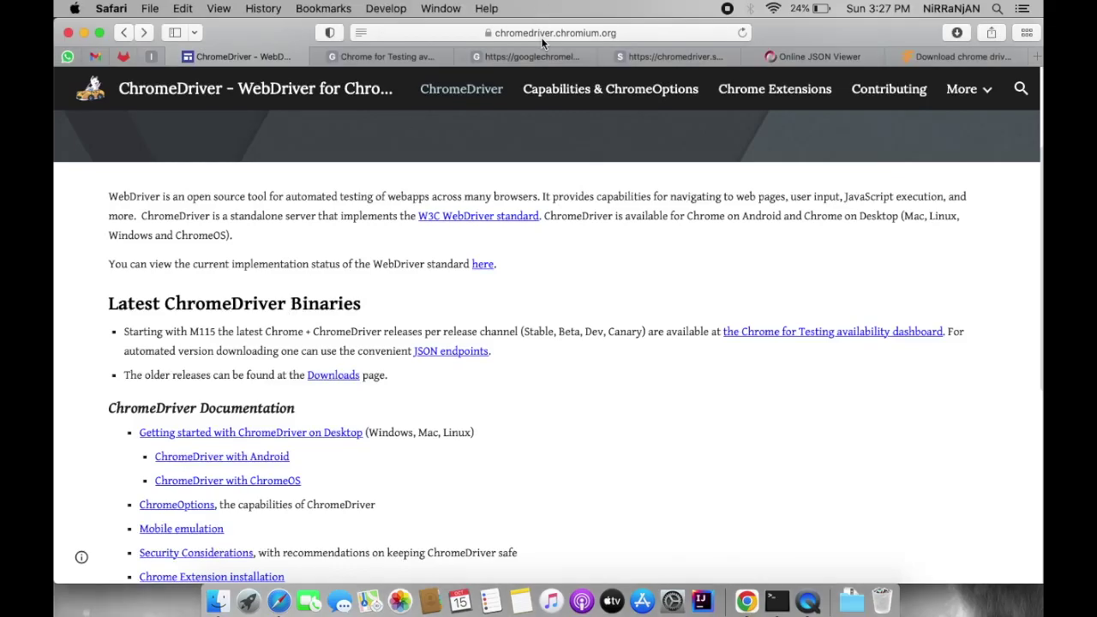
{"action": "left_click", "coordinate": [334, 376]}
{"action": "scroll", "coordinate": [339, 380], "scroll_direction": "down", "scroll_amount": 3}
{"action": "scroll", "coordinate": [338, 380], "scroll_direction": "down", "scroll_amount": 1}
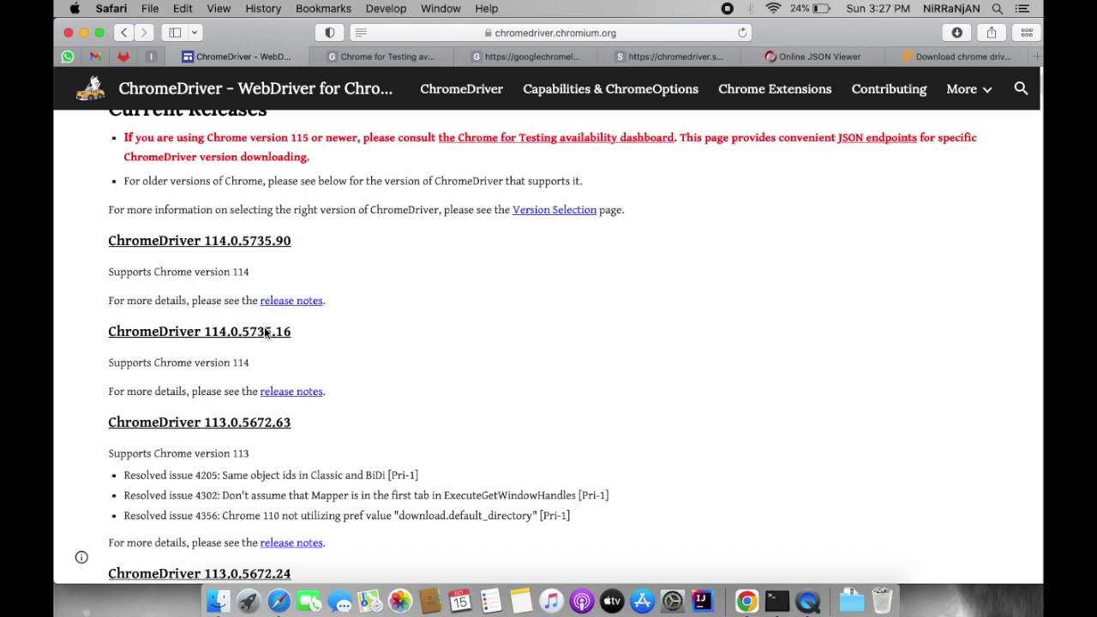
View the ChromeDriver 114.0.5735.16 file listing, then return to the Chrome 115+ notice
{"action": "left_click", "coordinate": [266, 333]}
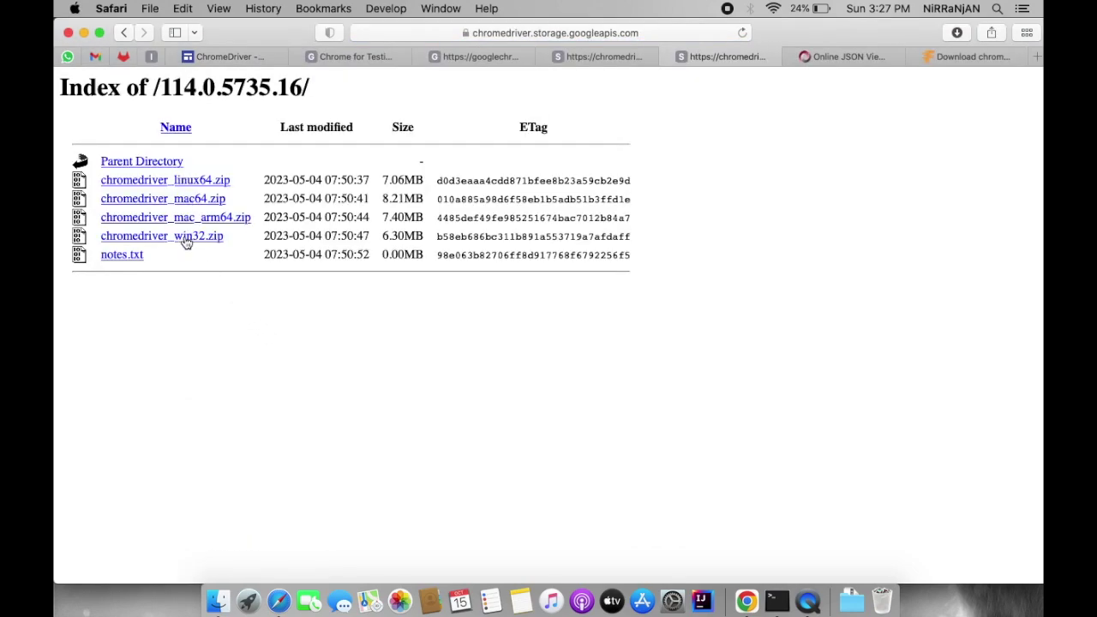
{"action": "key", "text": "super+bracketleft"}
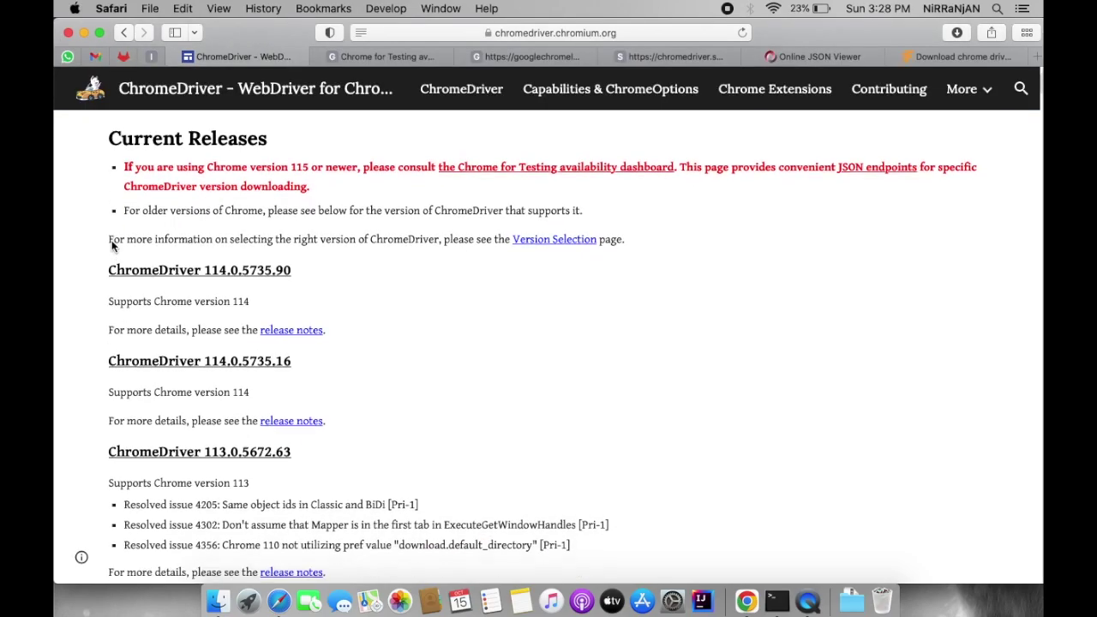
{"action": "scroll", "coordinate": [111, 246], "scroll_direction": "down", "scroll_amount": 2}
{"action": "scroll", "coordinate": [111, 246], "scroll_direction": "up", "scroll_amount": 3}
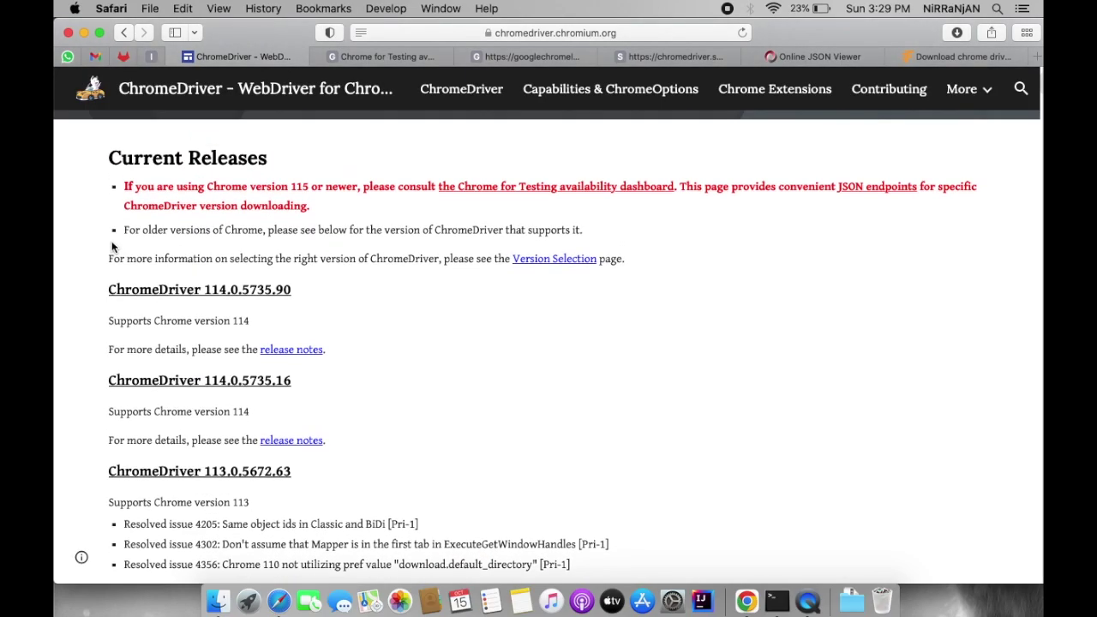
{"action": "left_click", "coordinate": [292, 186]}
Open the Chrome for Testing availability dashboard and jump to the Stable 118.0.5993.70 table
{"action": "left_click_drag", "start_coordinate": [291, 186], "coordinate": [309, 186]}
{"action": "left_click", "coordinate": [309, 186]}
{"action": "left_click", "coordinate": [497, 195]}
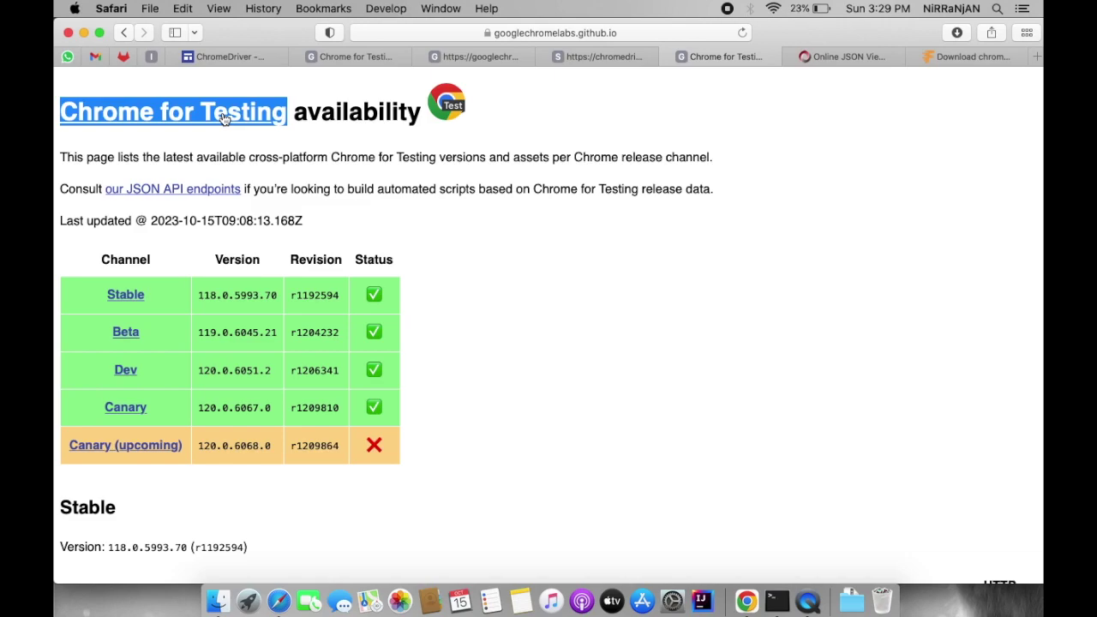
{"action": "left_click", "coordinate": [146, 295]}
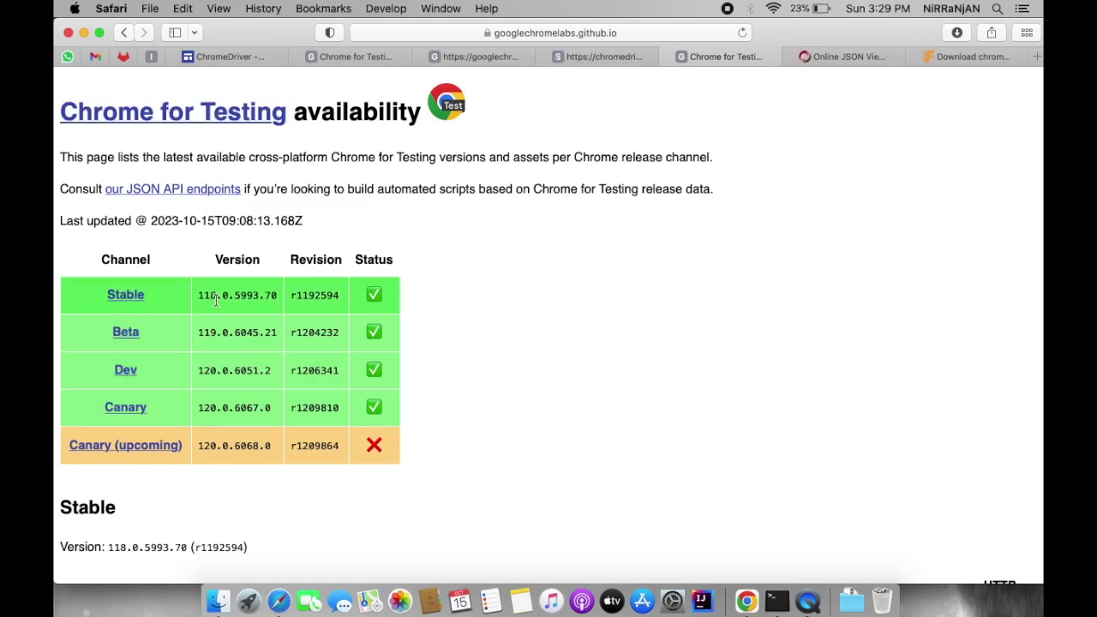
{"action": "double_click", "coordinate": [216, 298]}
{"action": "left_click", "coordinate": [140, 296]}
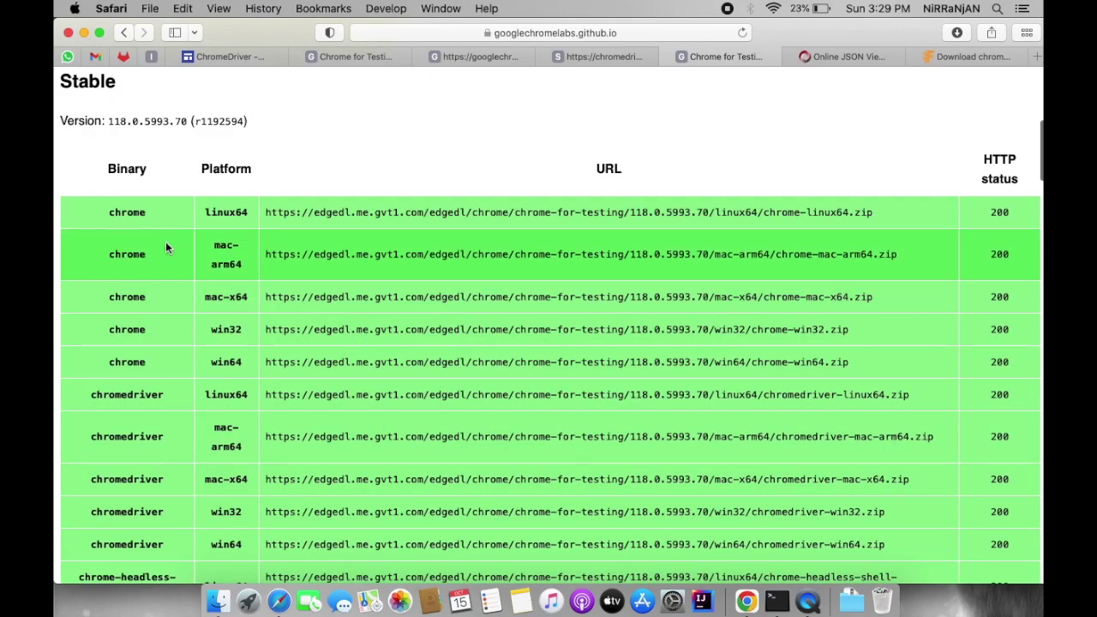
Copy the mac-arm64 chromedriver URL and load it in a new tab to download
{"action": "left_click_drag", "start_coordinate": [89, 394], "coordinate": [166, 394]}
{"action": "double_click", "coordinate": [224, 395]}
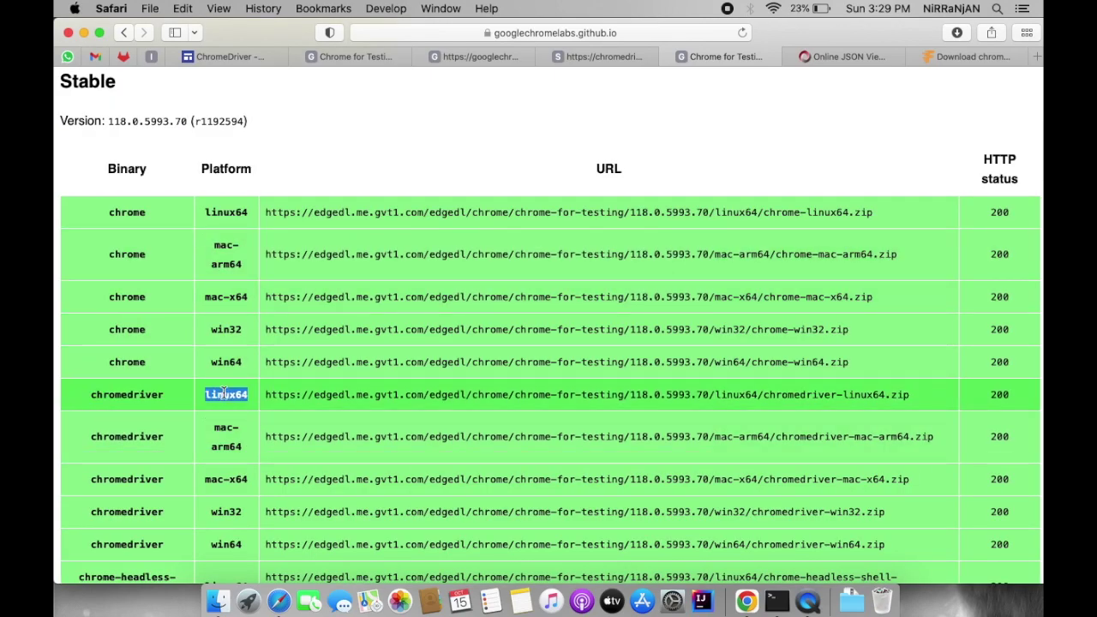
{"action": "triple_click", "coordinate": [225, 429]}
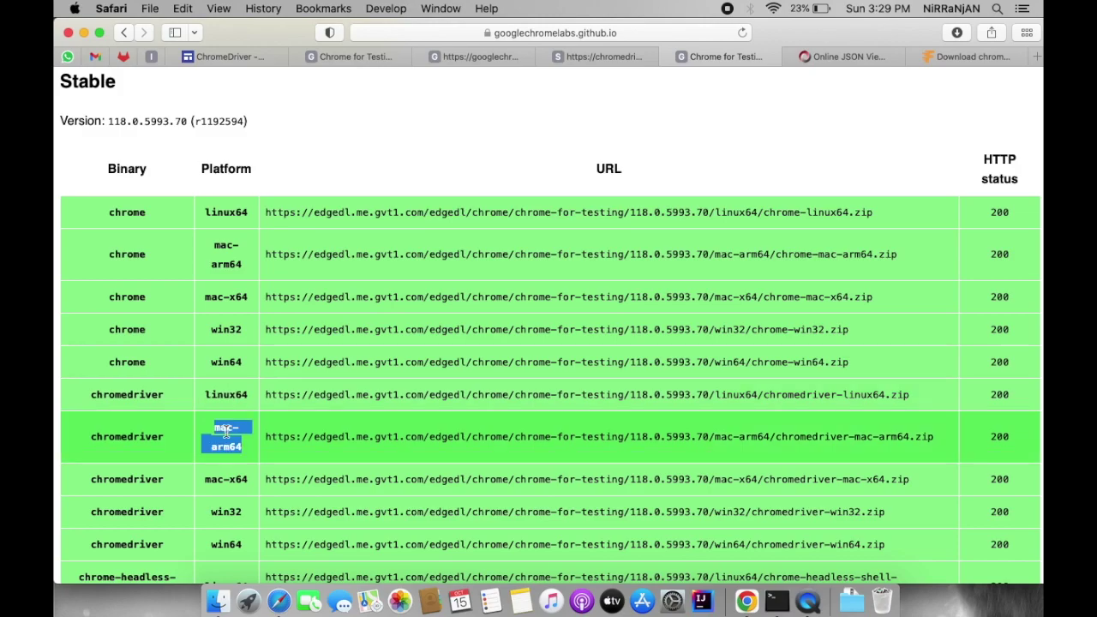
{"action": "left_click", "coordinate": [267, 436]}
{"action": "left_click_drag", "start_coordinate": [267, 436], "coordinate": [942, 436]}
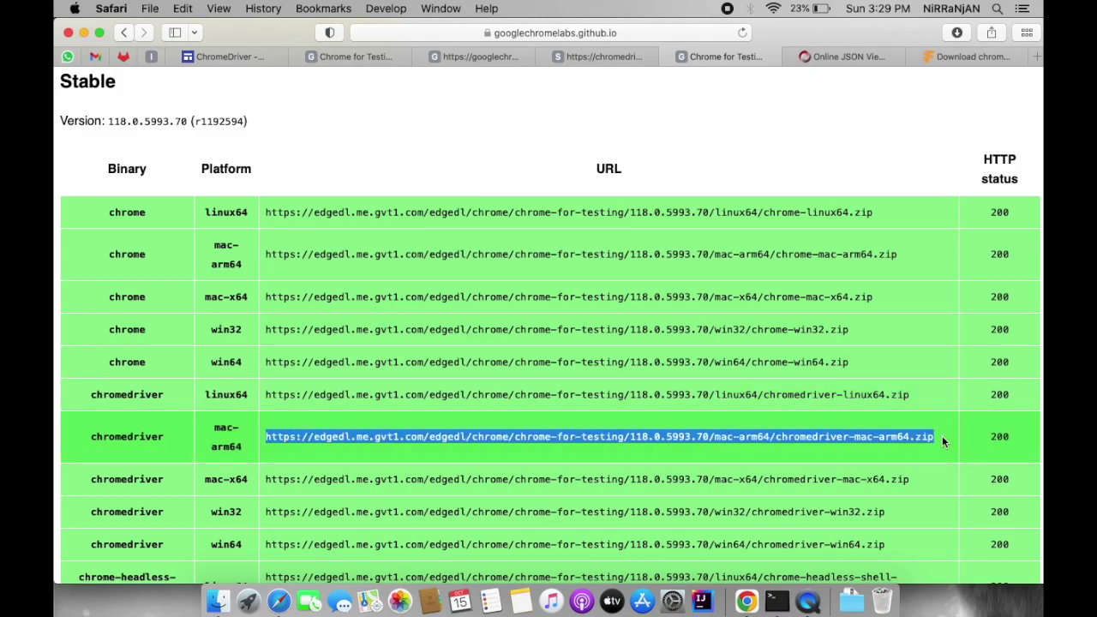
{"action": "key", "text": "super+c"}
{"action": "key", "text": "super+t"}
{"action": "key", "text": "super+v"}
{"action": "key", "text": "Return"}
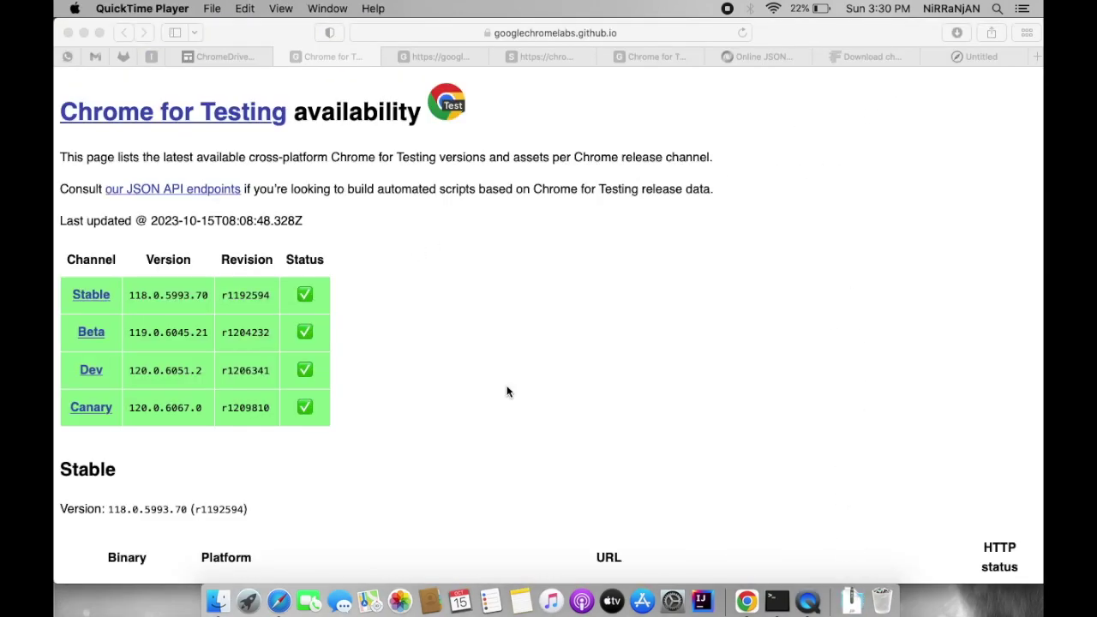
Follow the 'our JSON API endpoints' link and open known-good-versions-with-downloads.json
{"action": "left_click", "coordinate": [507, 391]}
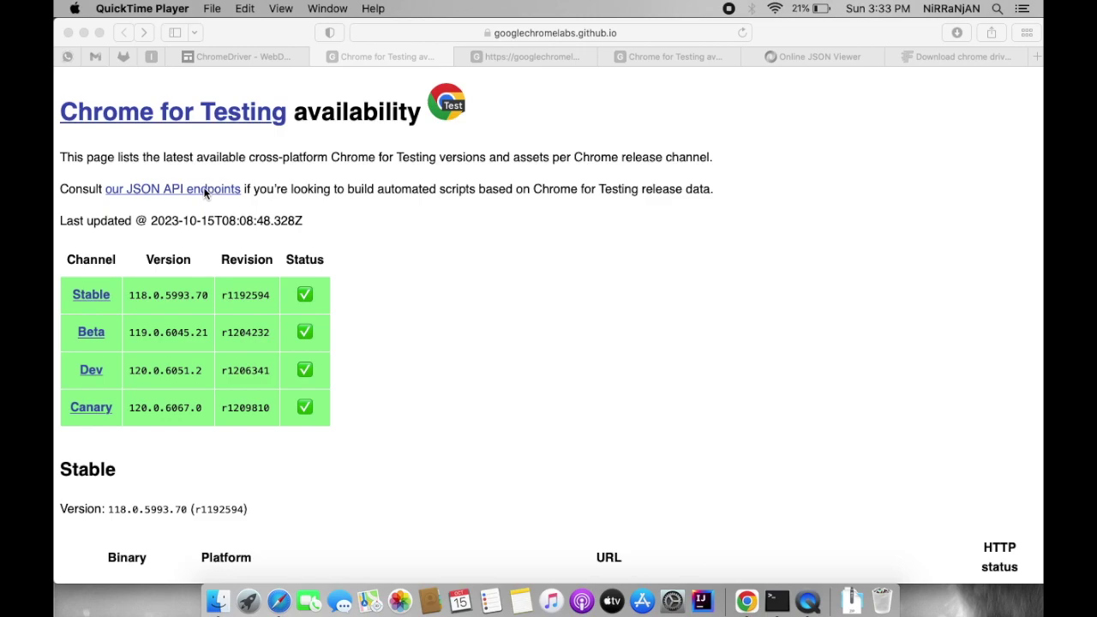
{"action": "left_click", "coordinate": [183, 190]}
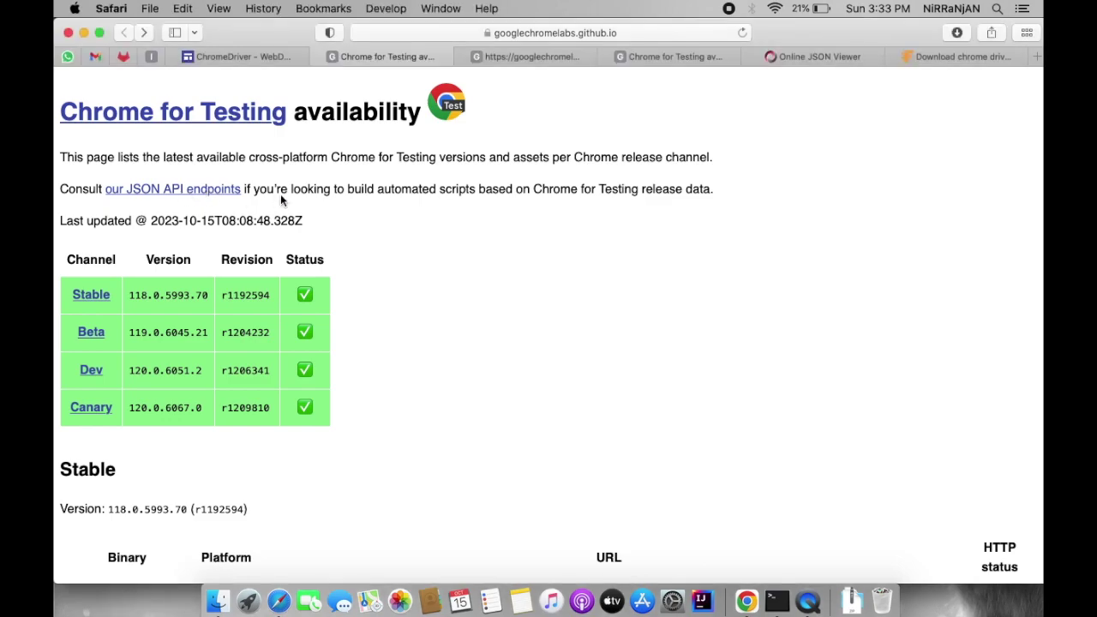
{"action": "right_click", "coordinate": [204, 192]}
{"action": "left_click", "coordinate": [204, 191]}
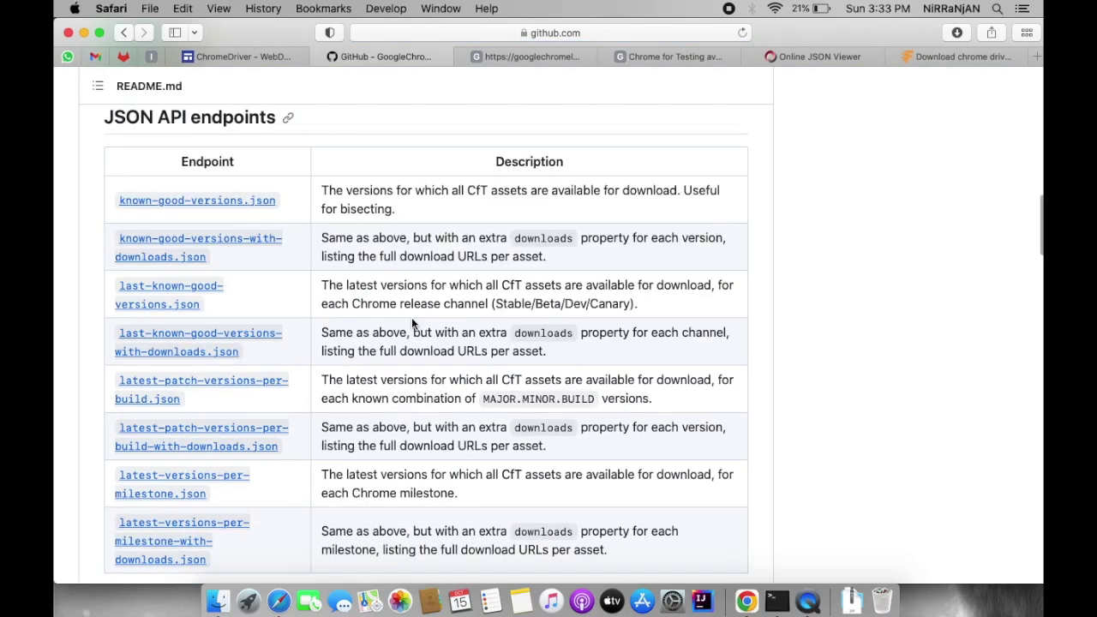
{"action": "left_click", "coordinate": [209, 239]}
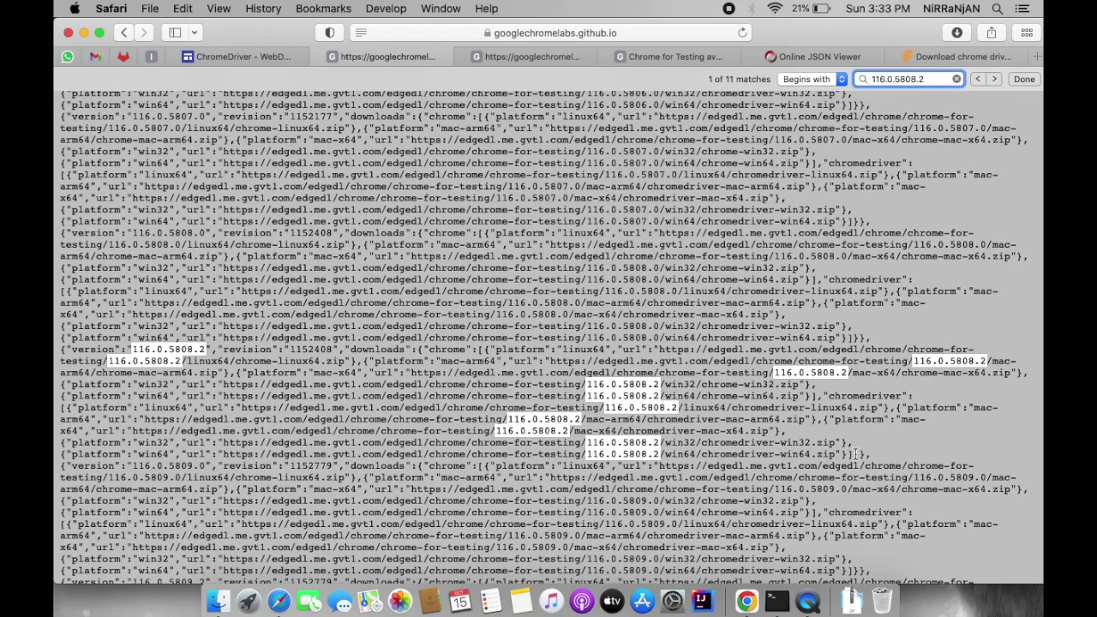
Copy the whole 116.0.5808.2 JSON entry and move to the Online JSON Viewer tab
{"action": "left_click_drag", "start_coordinate": [867, 455], "coordinate": [61, 353]}
{"action": "key", "text": "super+c"}
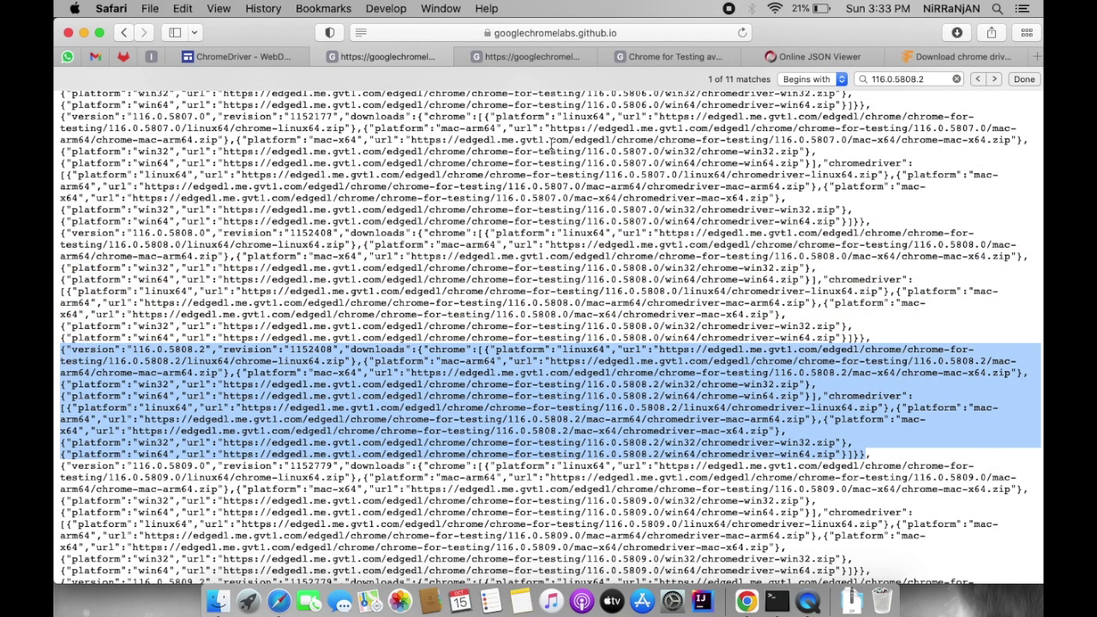
{"action": "left_click", "coordinate": [838, 60]}
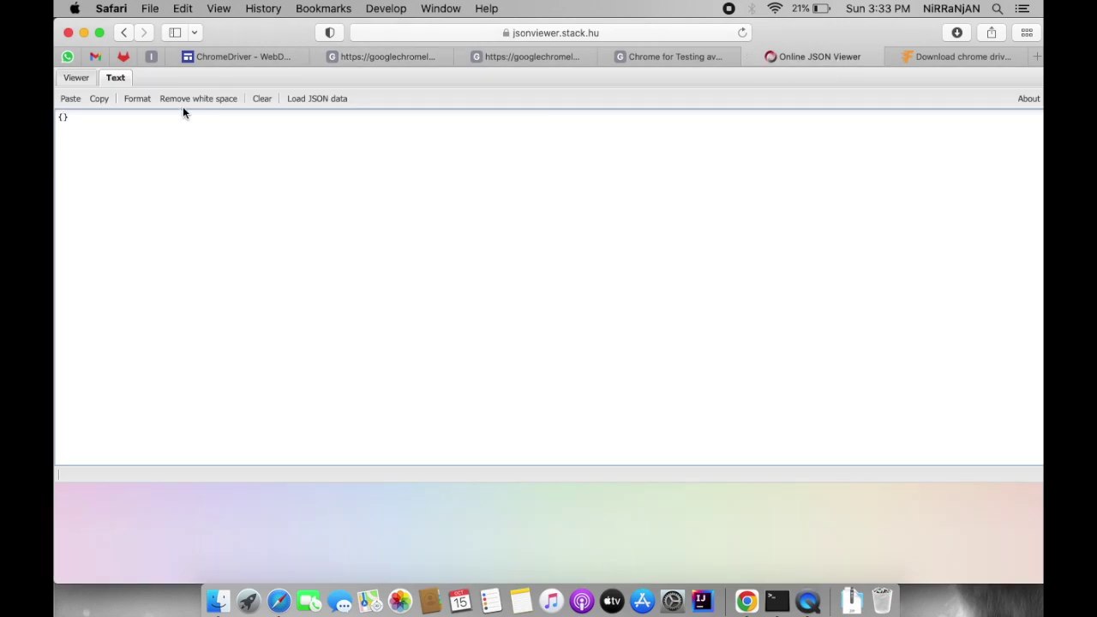
Paste the 116.0.5808.2 entry into the viewer and expand downloads > chromedriver as a tree
{"action": "left_click", "coordinate": [183, 147]}
{"action": "key", "text": "super+v"}
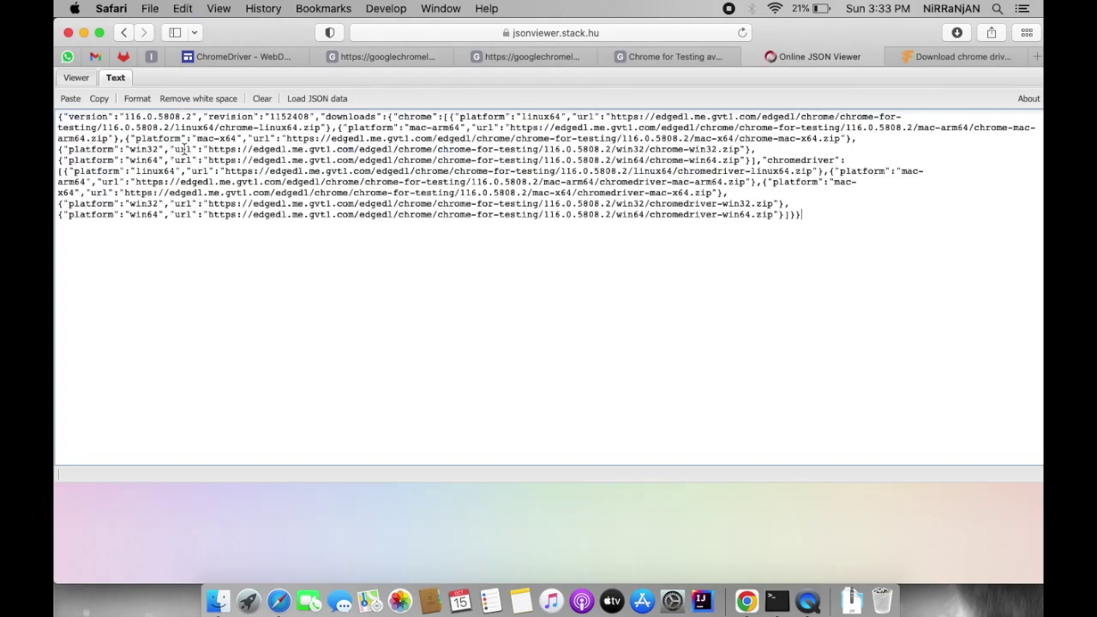
{"action": "left_click", "coordinate": [93, 78]}
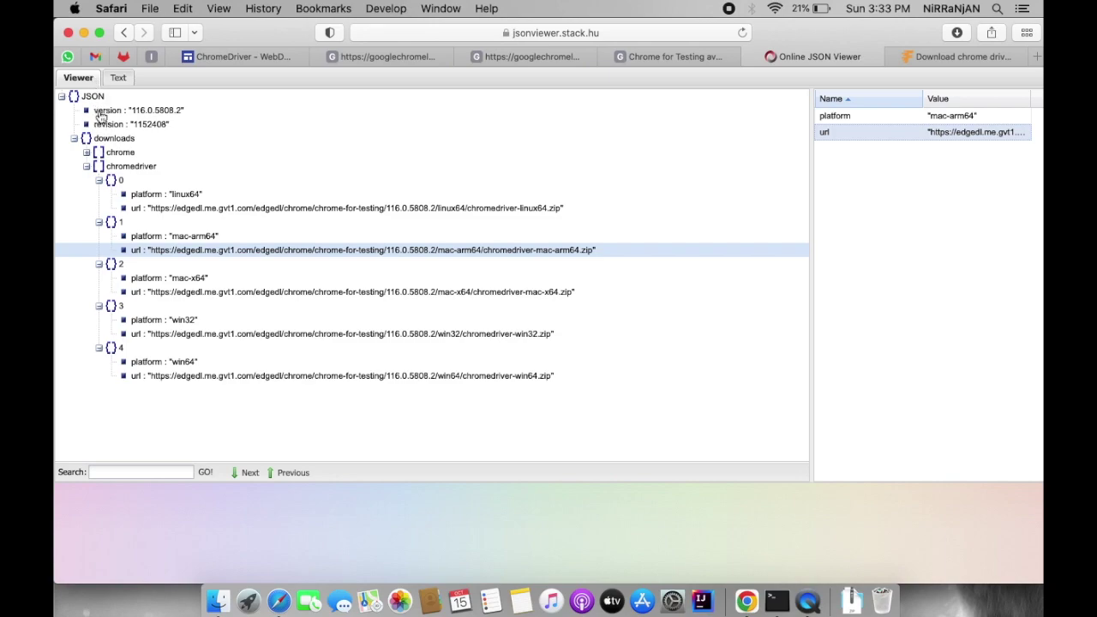
{"action": "left_click", "coordinate": [107, 141]}
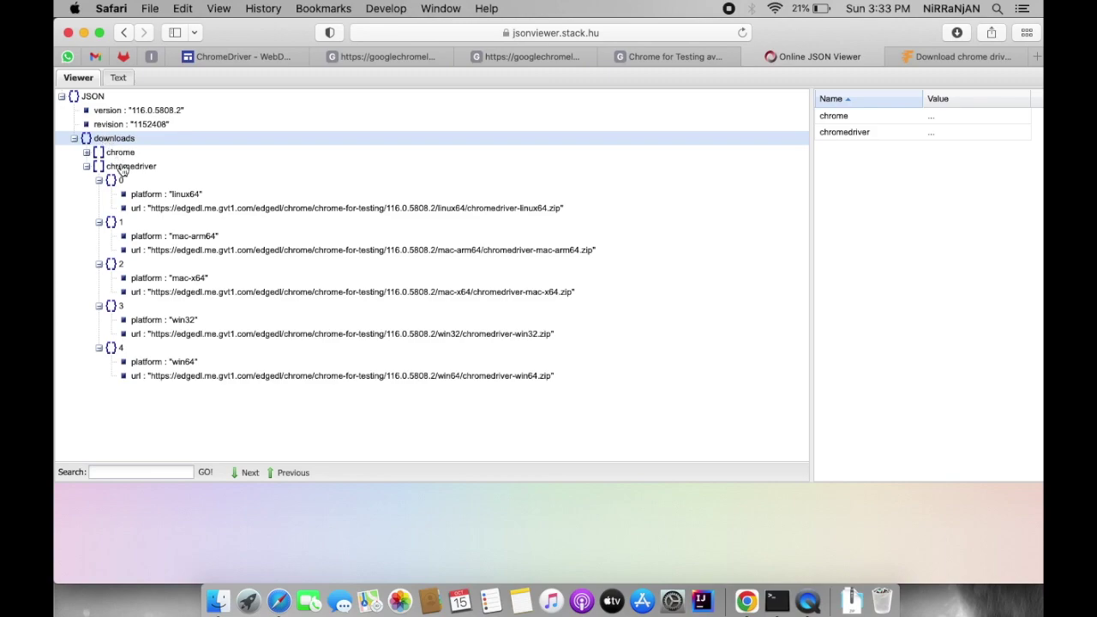
{"action": "left_click", "coordinate": [125, 168]}
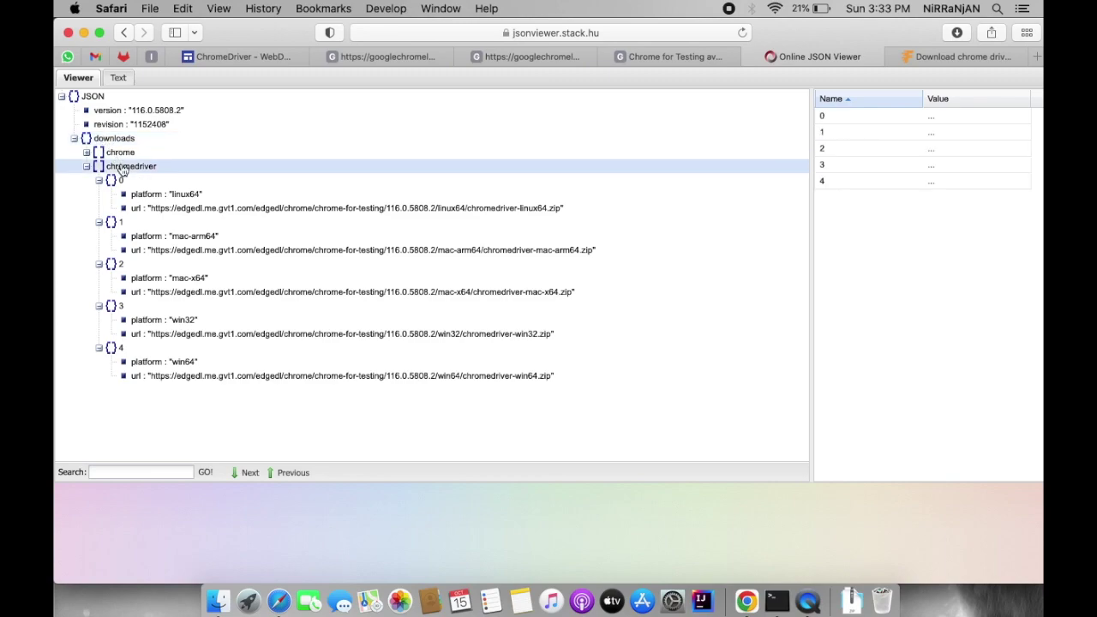
Copy the mac-arm64 chromedriver download URL and start a new blank tab
{"action": "left_click", "coordinate": [201, 252]}
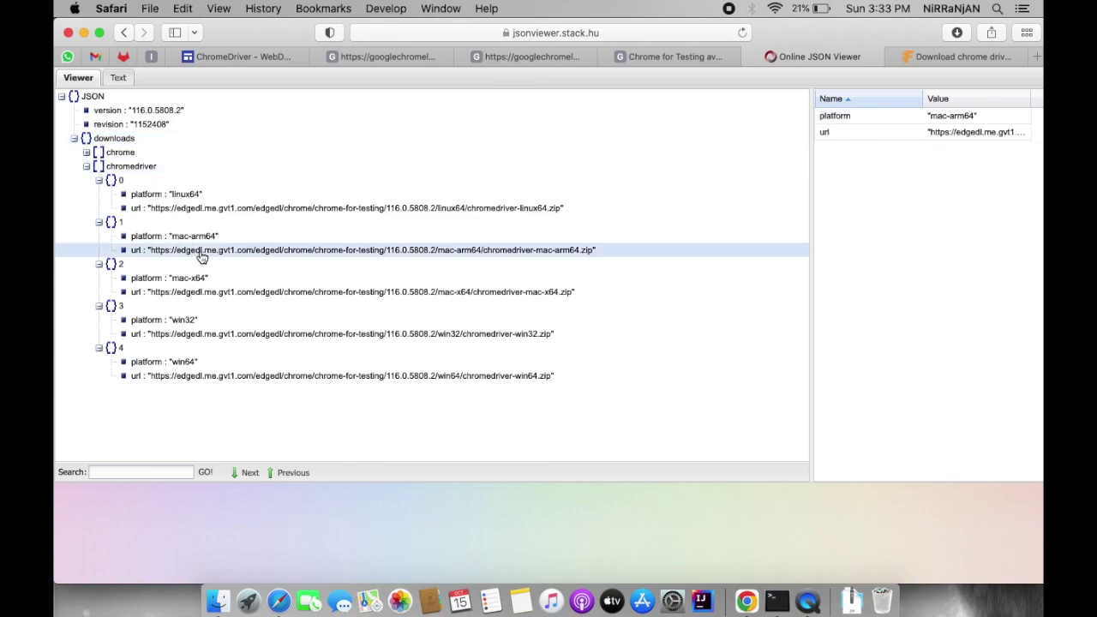
{"action": "double_click", "coordinate": [975, 135]}
{"action": "key", "text": "super+c"}
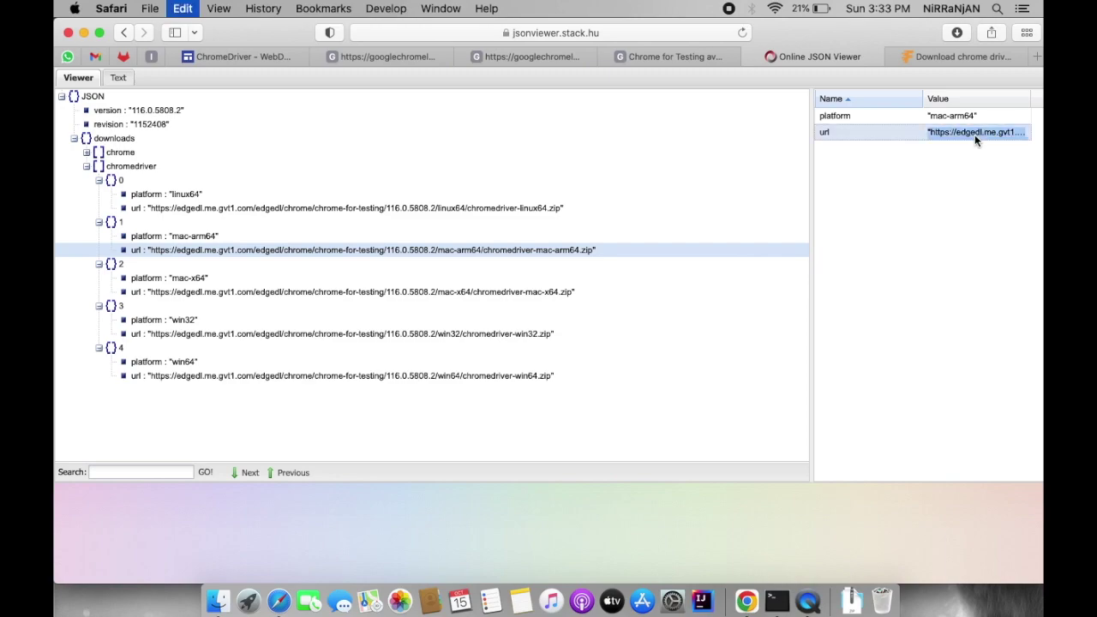
{"action": "left_click", "coordinate": [1036, 57]}
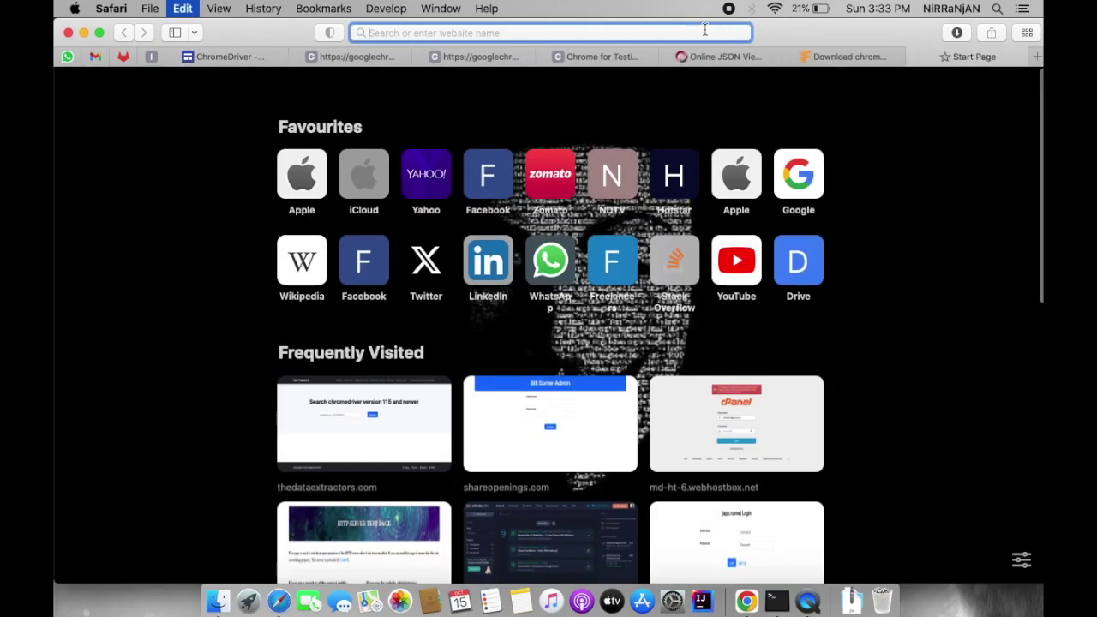
Load the pasted mac-arm64 116.0.5808.2 URL without quotes and confirm the zip downloaded
{"action": "key", "text": "super+v"}
{"action": "key", "text": "BackSpace"}
{"action": "key", "text": "super+Left"}
{"action": "key", "text": "Delete"}
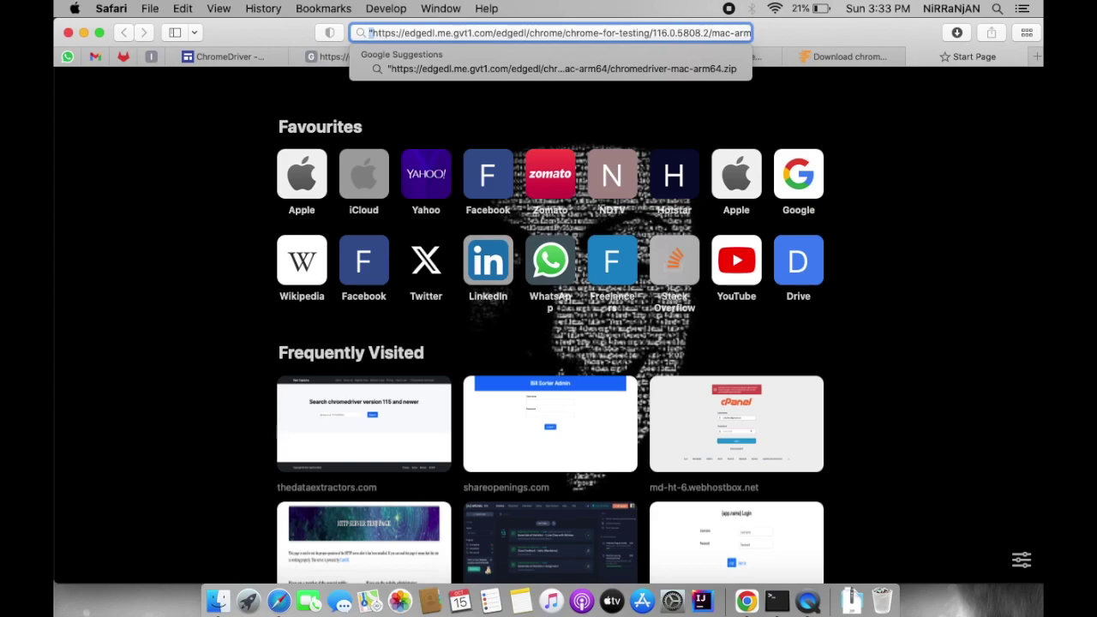
{"action": "key", "text": "super+Right"}
{"action": "key", "text": "Return"}
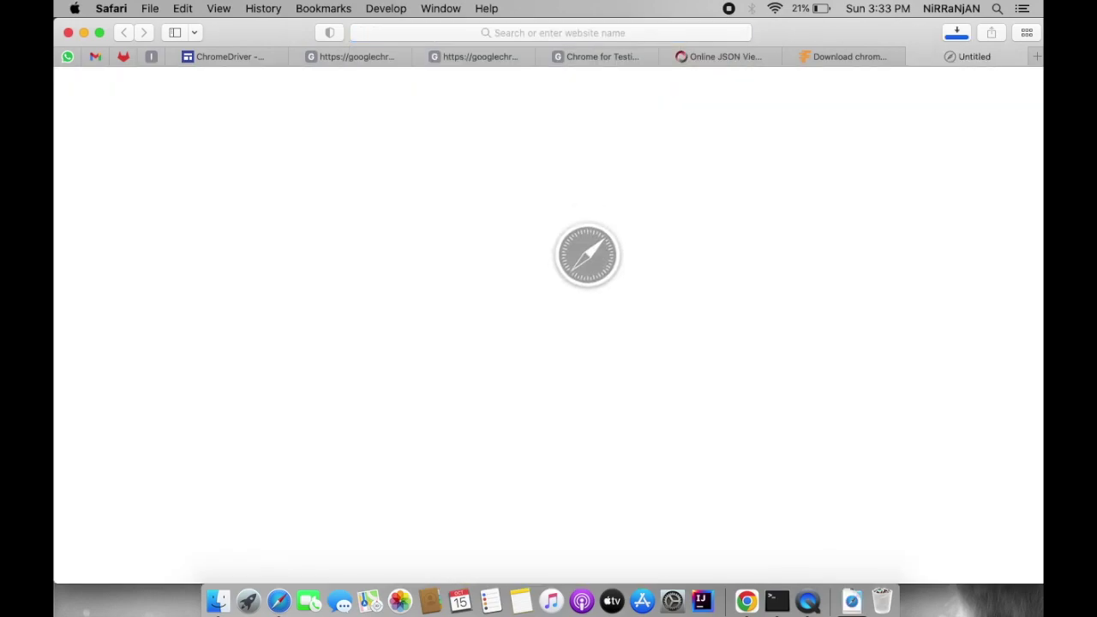
{"action": "left_click", "coordinate": [950, 35]}
{"action": "left_click", "coordinate": [954, 34]}
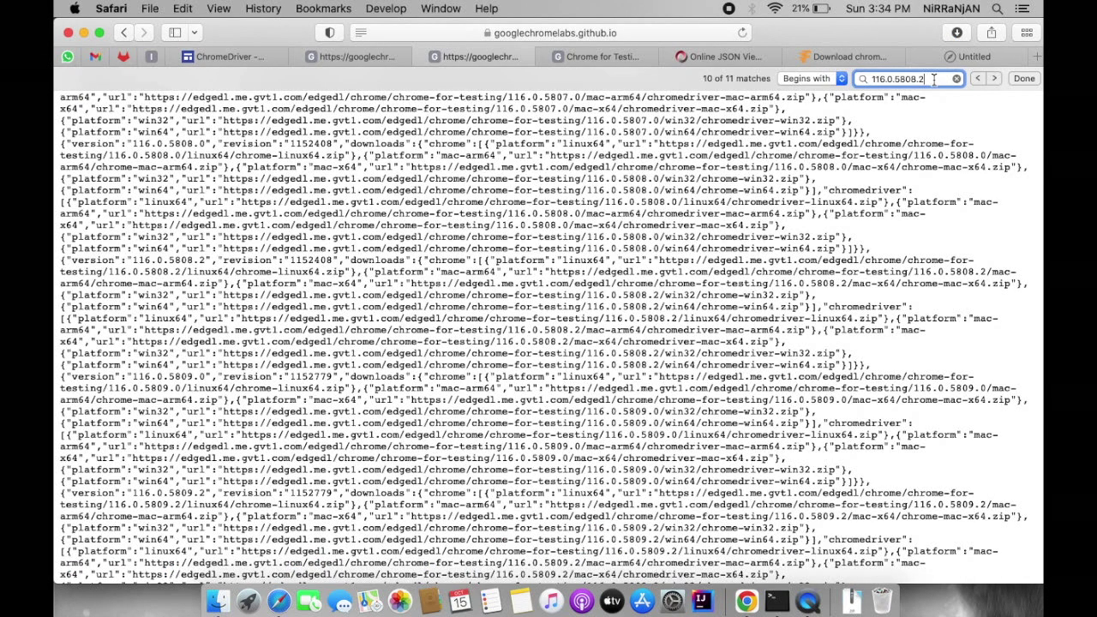
Search the JSON page for versions 116.0.5808.4, 116.0.5808.0 and 116.0.5808.2
{"action": "key", "text": "BackSpace"}
{"action": "type", "text": "4"}
{"action": "key", "text": "Return"}
{"action": "key", "text": "Right"}
{"action": "key", "text": "Return"}
{"action": "key", "text": "Right"}
{"action": "key", "text": "Return"}
{"action": "key", "text": "Return"}
{"action": "key", "text": "Return"}
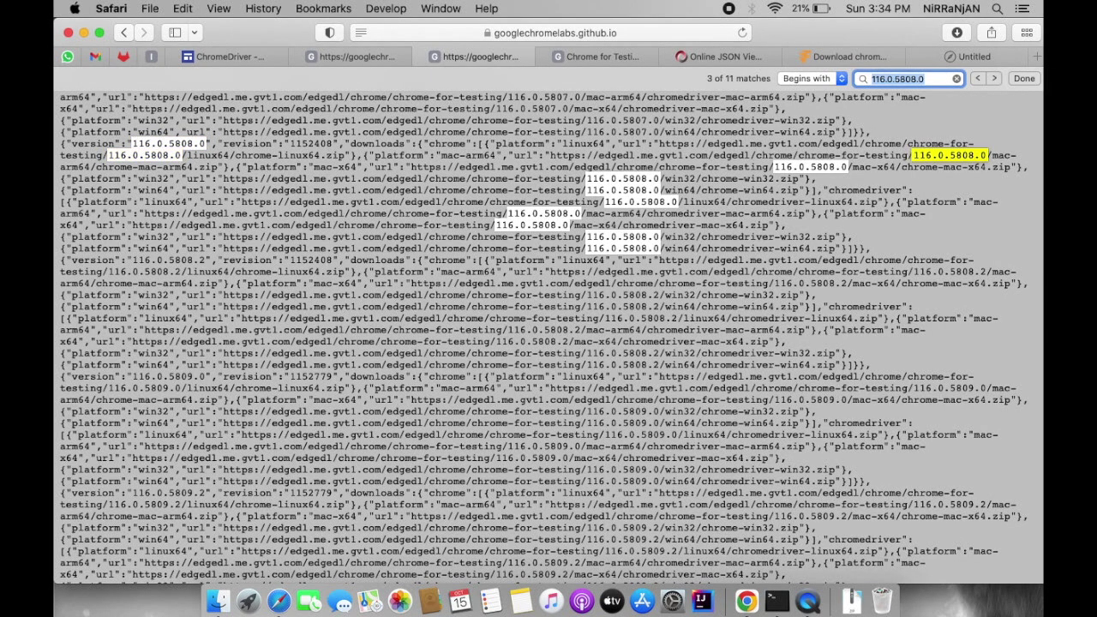
{"action": "key", "text": "Right"}
{"action": "key", "text": "BackSpace"}
{"action": "type", "text": "20"}
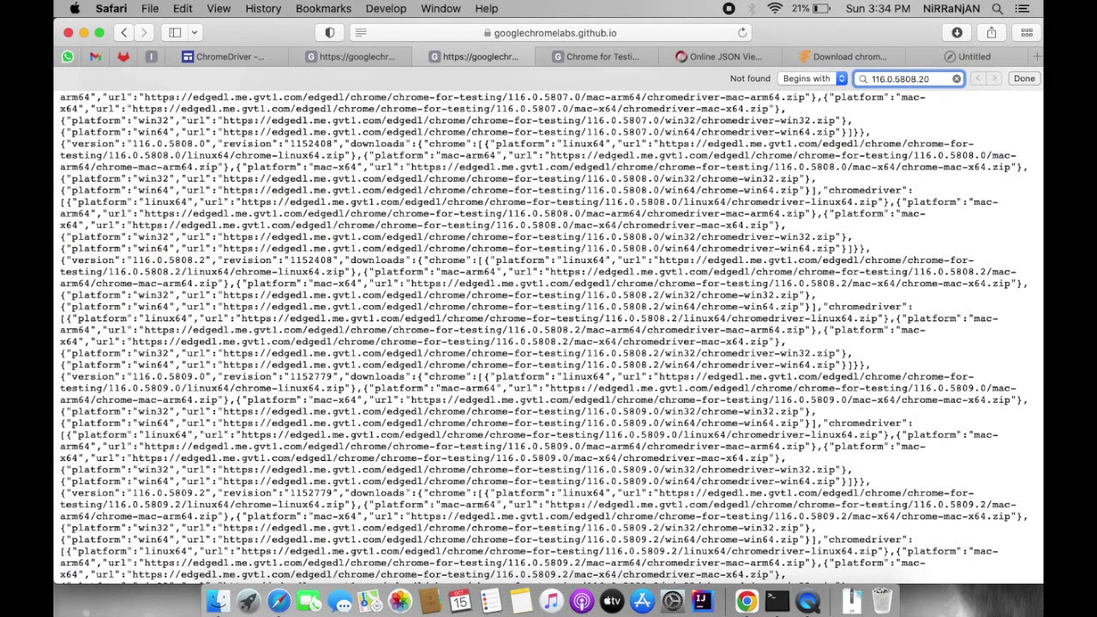
Broaden the page search to 116.0.5808 and step through its matches
{"action": "key", "text": "Right"}
{"action": "key", "text": "Right"}
{"action": "key", "text": "Right"}
{"action": "key", "text": "super+a"}
{"action": "key", "text": "Right"}
{"action": "key", "text": "shift+Left"}
{"action": "key", "text": "shift+Left"}
{"action": "key", "text": "BackSpace"}
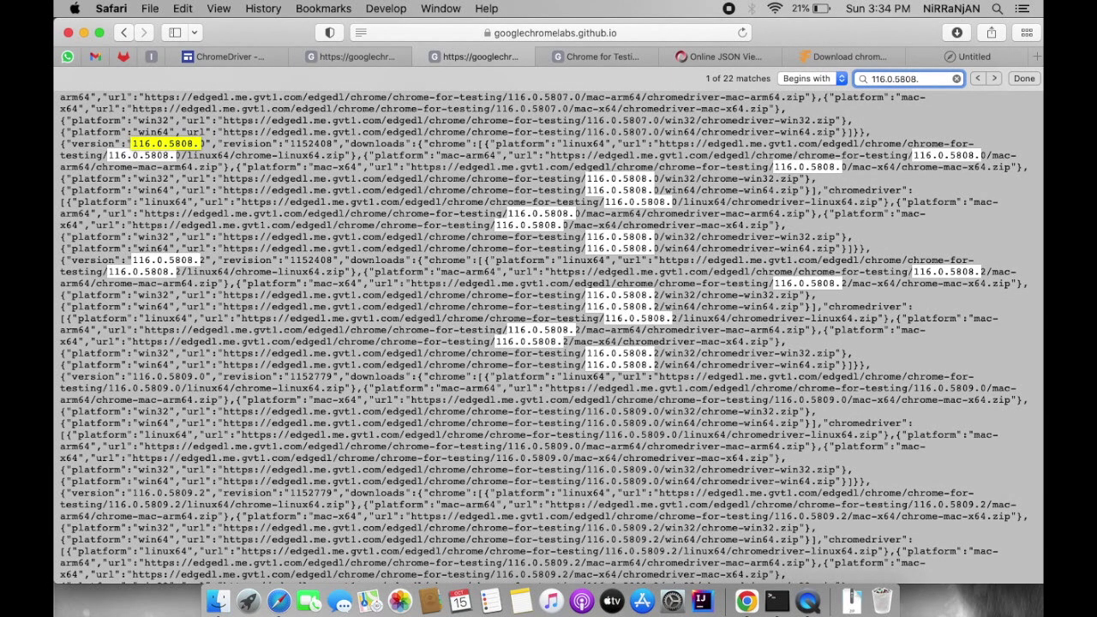
{"action": "key", "text": "Return"}
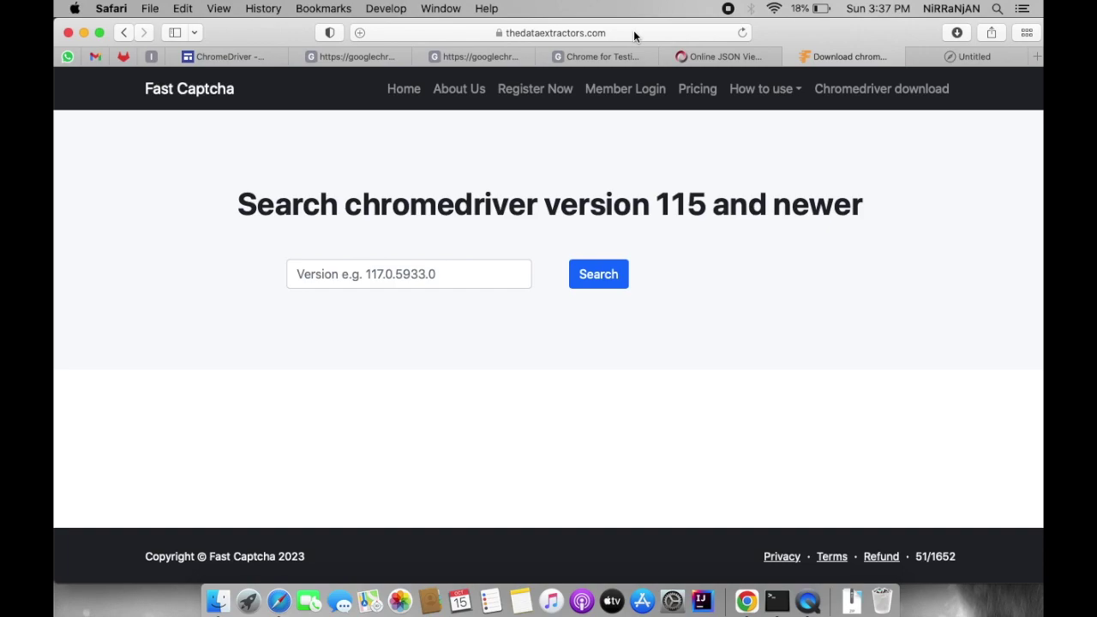
Search the version-search site for chromedriver 116.0.5808.2
{"action": "left_click", "coordinate": [651, 33]}
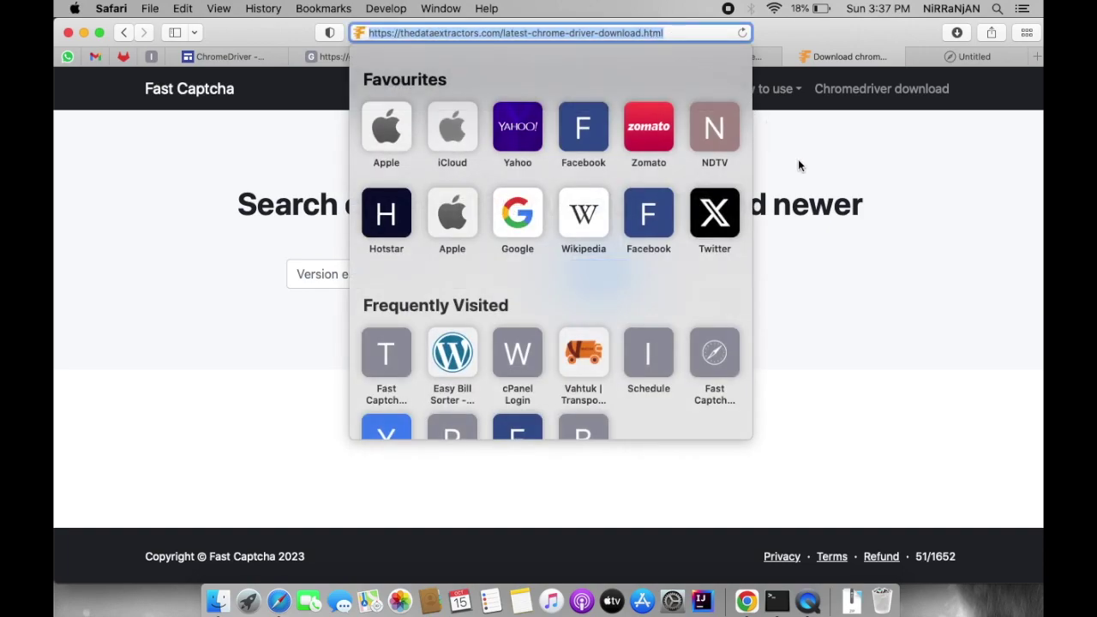
{"action": "left_click", "coordinate": [816, 199]}
{"action": "left_click", "coordinate": [465, 265]}
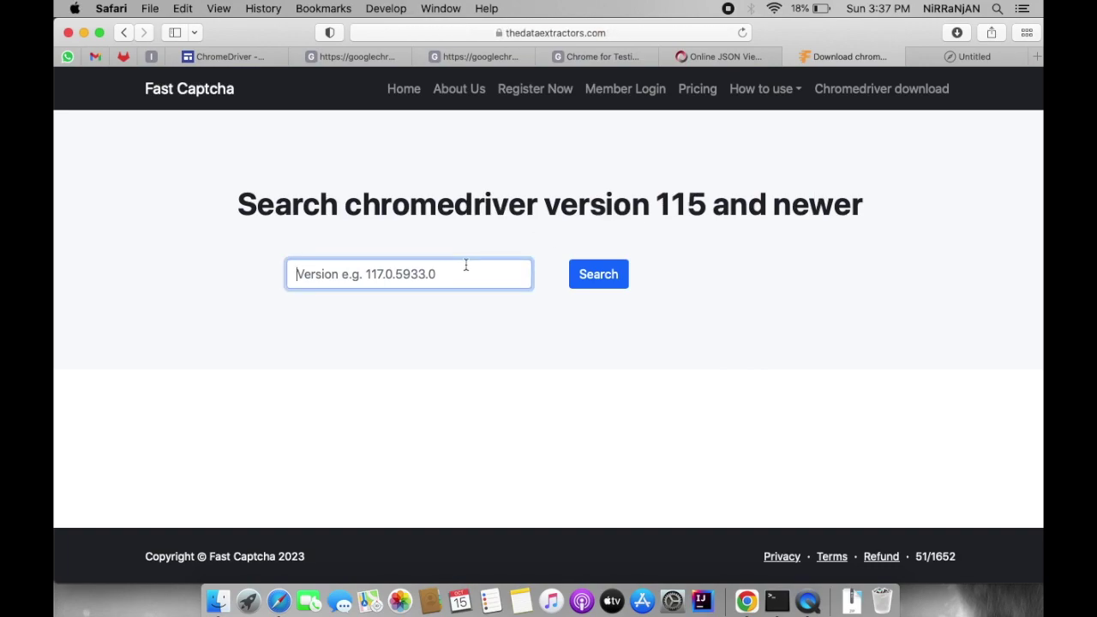
{"action": "key", "text": "super+v"}
{"action": "type", "text": "2"}
{"action": "left_click", "coordinate": [589, 283]}
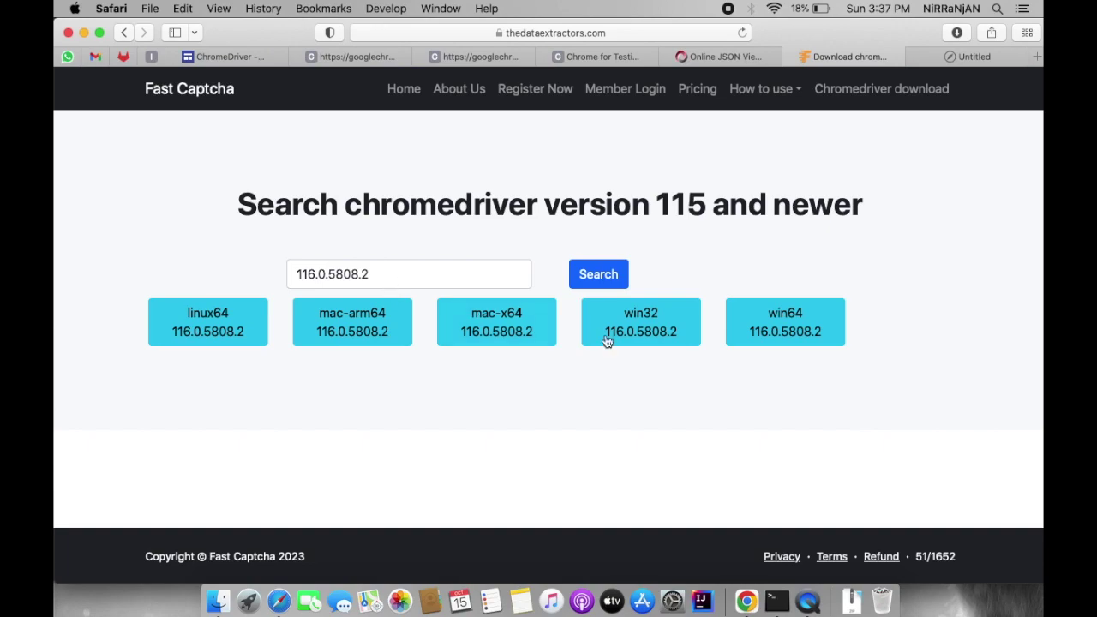
Change the searched version to 116.0.5808.4 and search again
{"action": "left_click", "coordinate": [404, 274]}
{"action": "key", "text": "BackSpace"}
{"action": "type", "text": "4"}
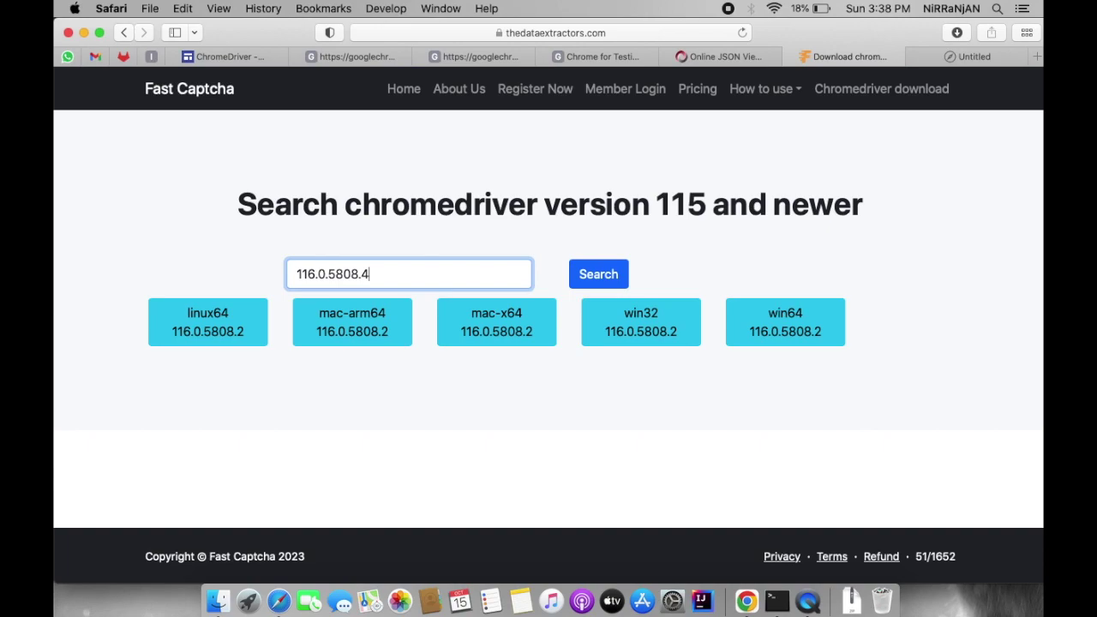
{"action": "left_click", "coordinate": [598, 275]}
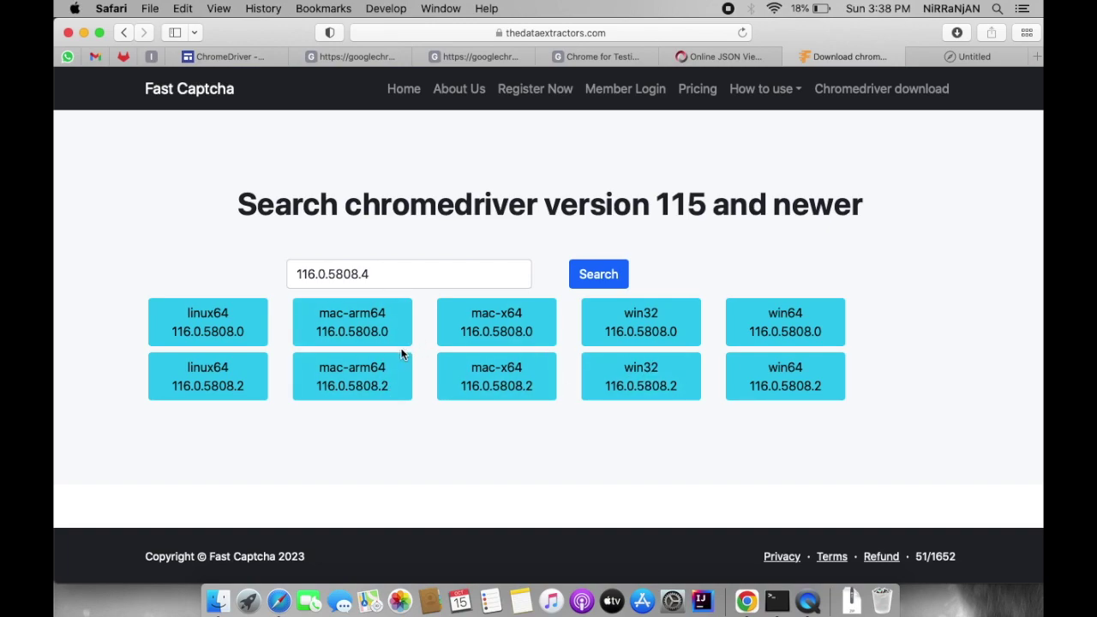
{"action": "left_click", "coordinate": [729, 10]}
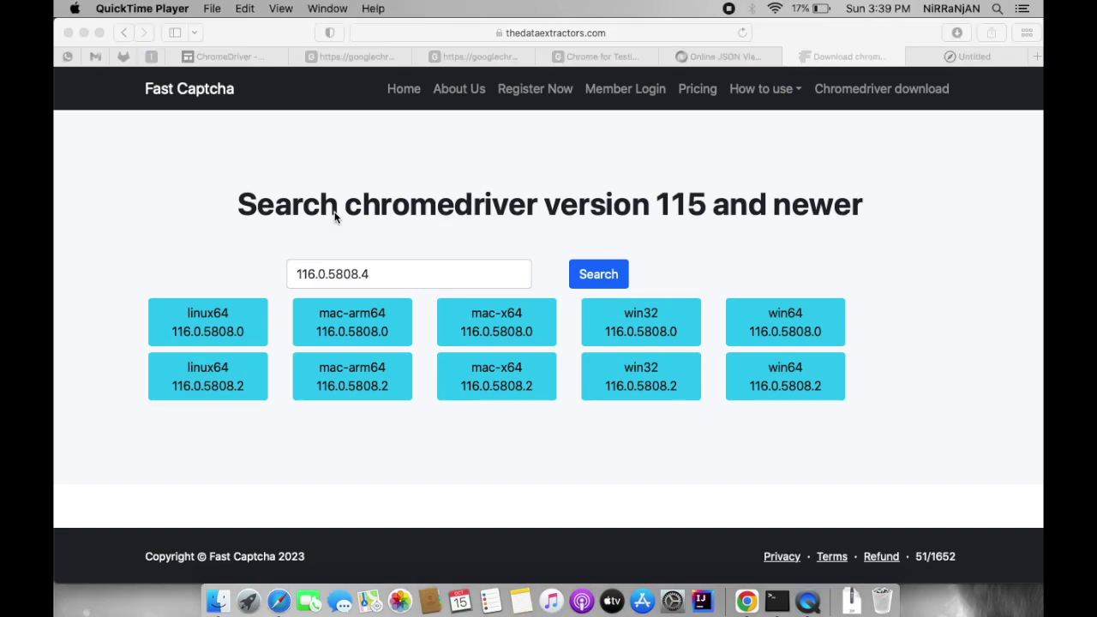